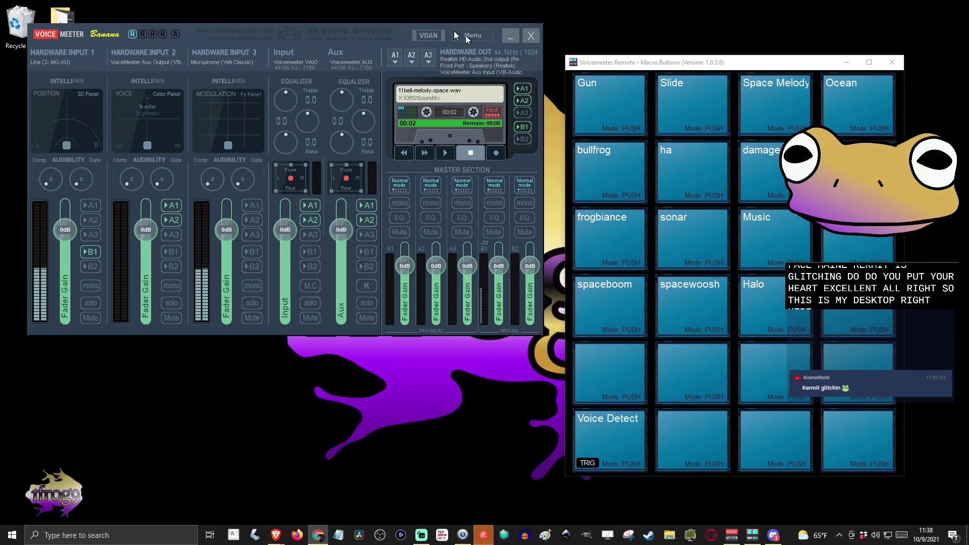
- Reposition the mixer window and open the M.I.D.I. Mapping page from the main menu
drag(343, 29, 375, 53)
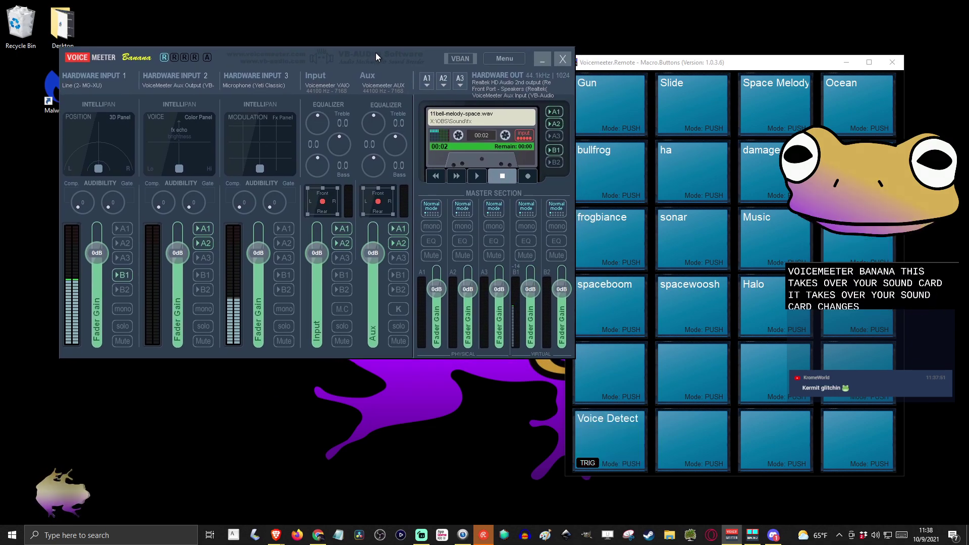
drag(375, 52, 347, 43)
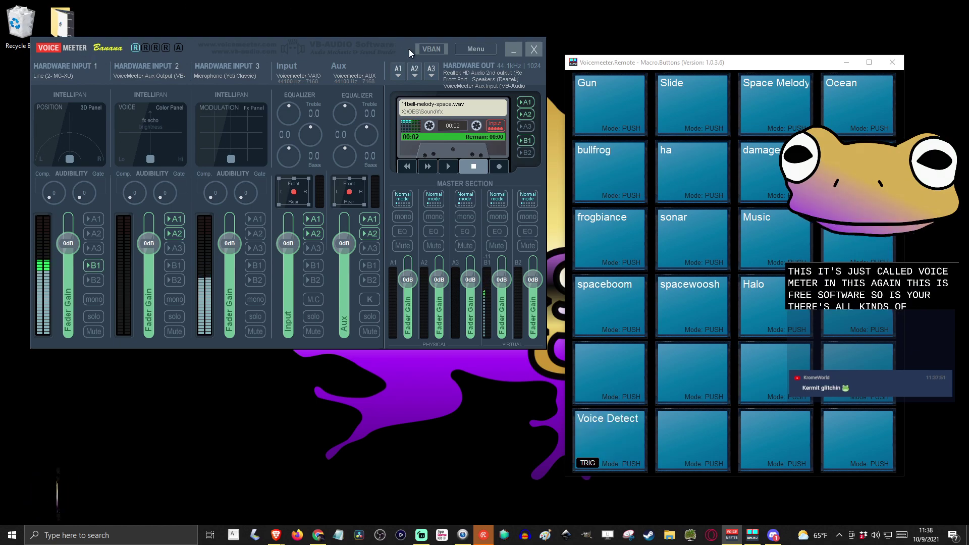
click(474, 52)
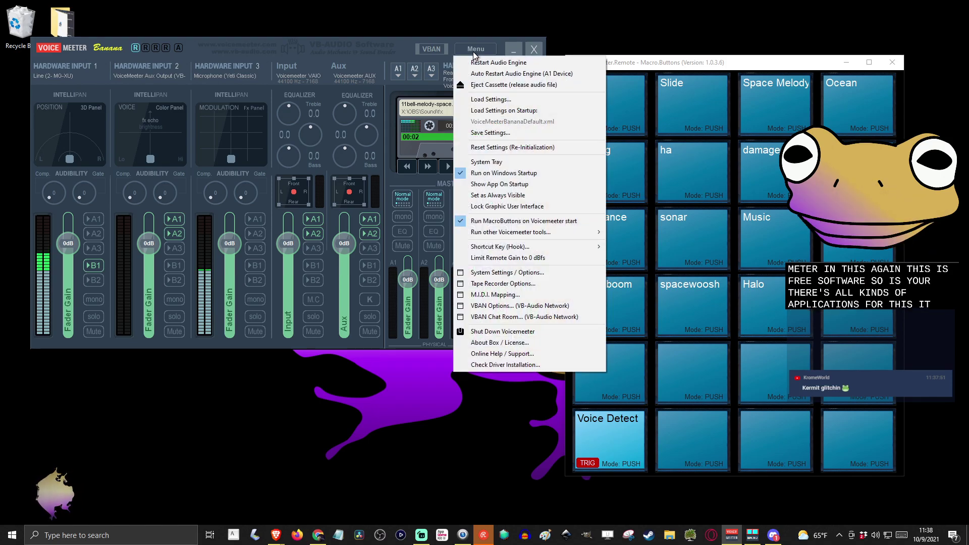
click(474, 51)
click(473, 48)
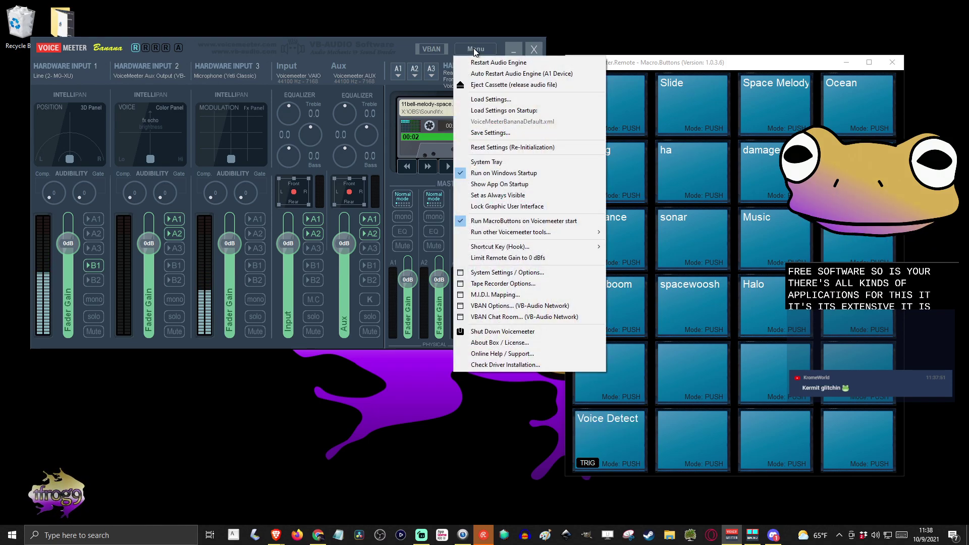
click(504, 297)
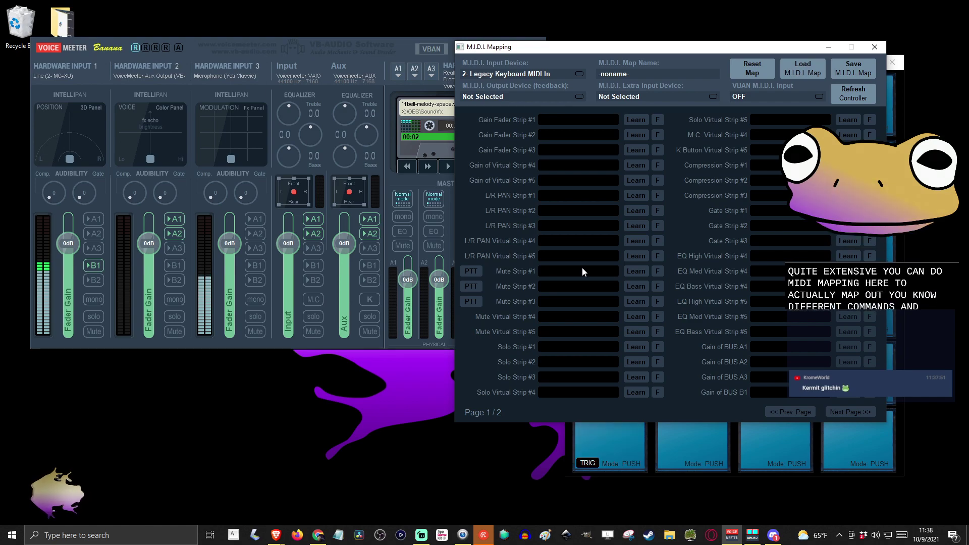
- Close the MIDI mapping window and drag the Macro Buttons grid over the mixer's left side
drag(651, 47, 284, 73)
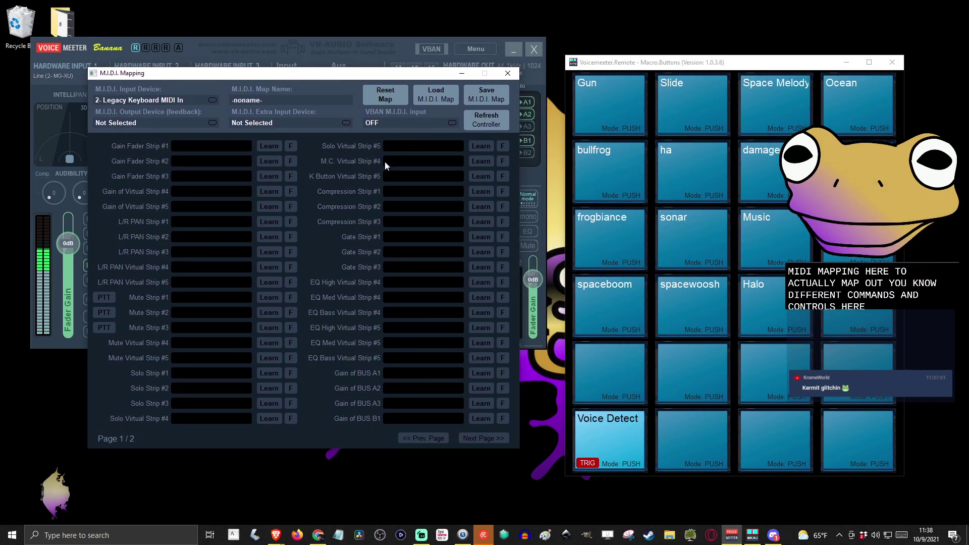
click(508, 75)
click(472, 48)
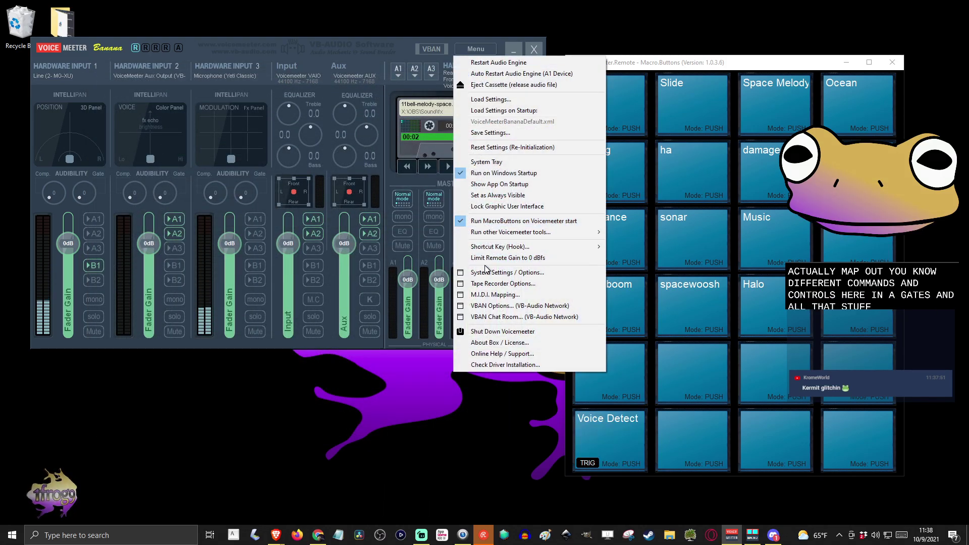
click(633, 63)
drag(634, 63, 118, 38)
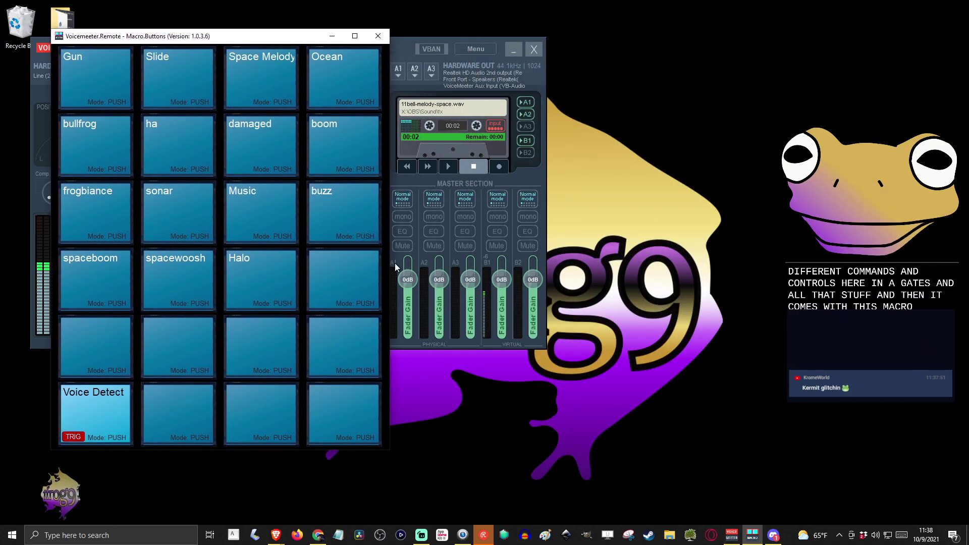
- Widen the Macro Buttons grid, play the Halo sound, and move the grid right of the mixer
drag(390, 269, 410, 281)
click(272, 285)
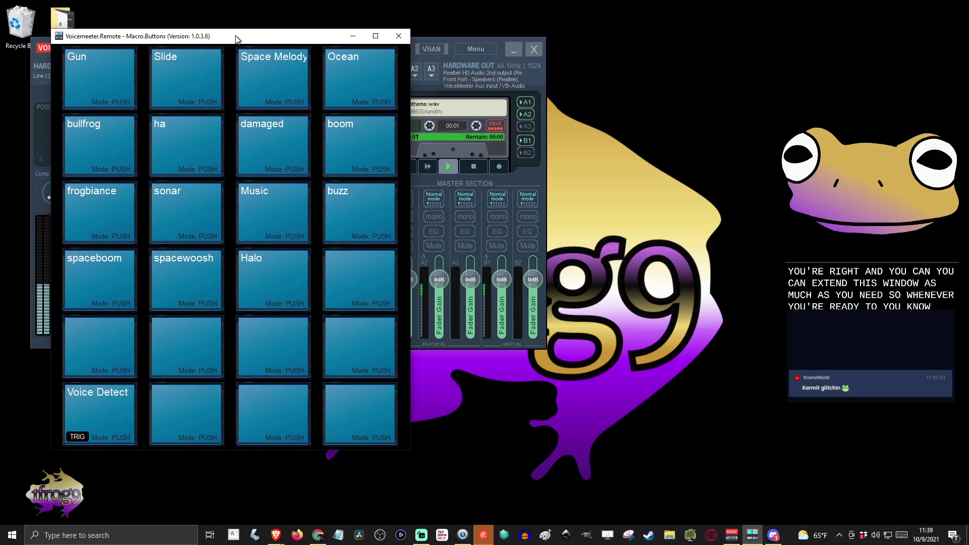
drag(236, 39, 736, 45)
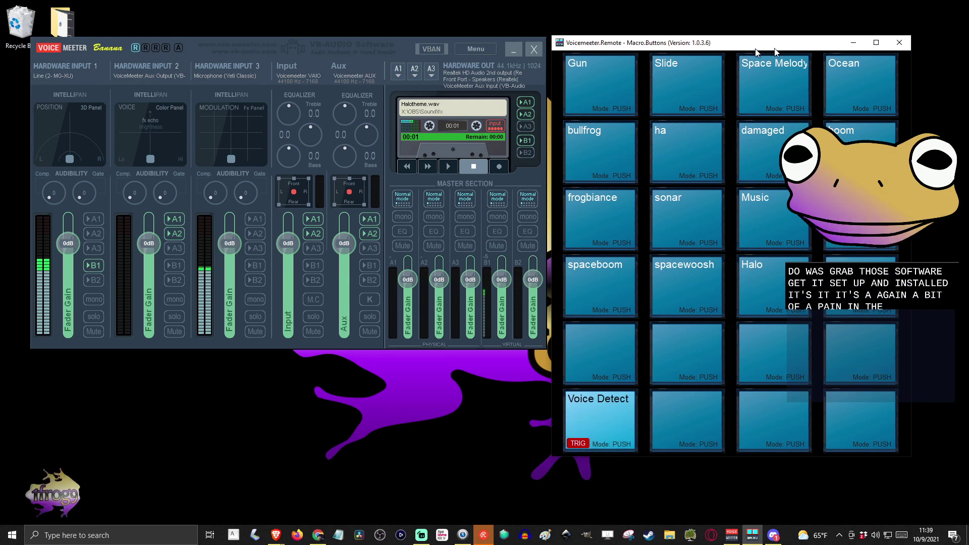
click(401, 74)
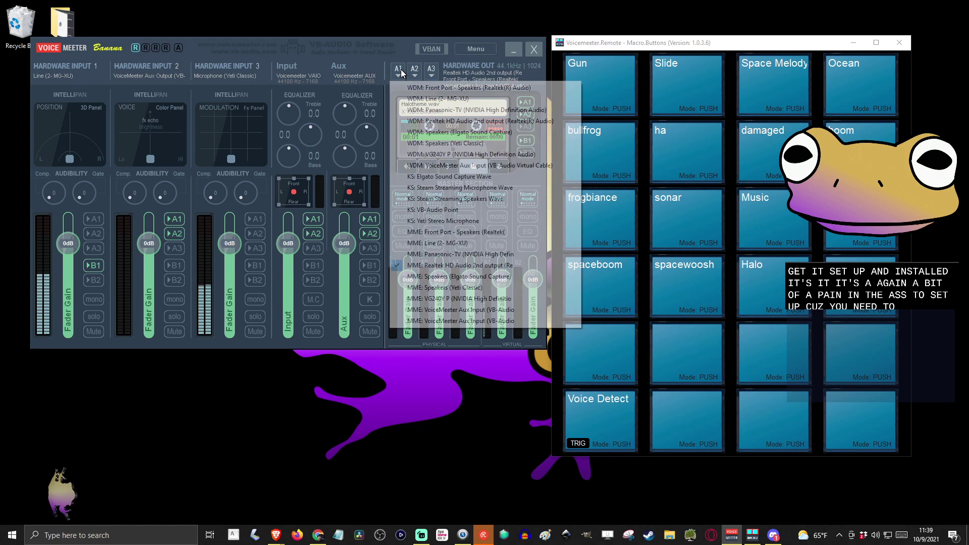
click(422, 81)
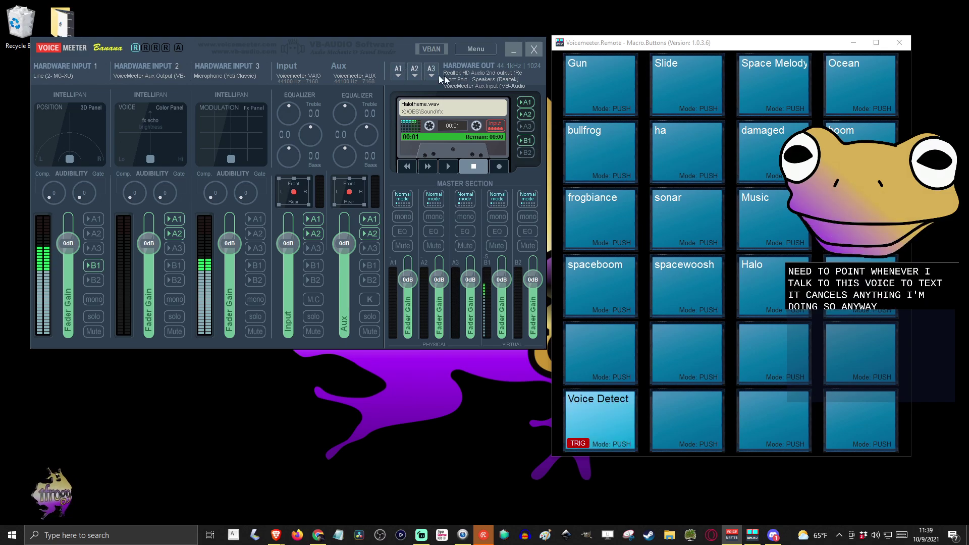
click(404, 71)
click(408, 87)
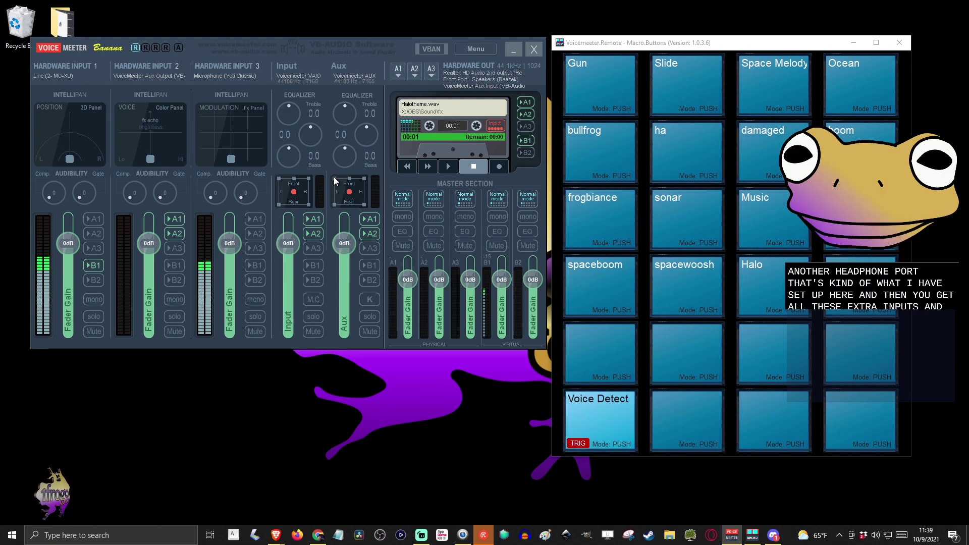
click(875, 535)
click(876, 490)
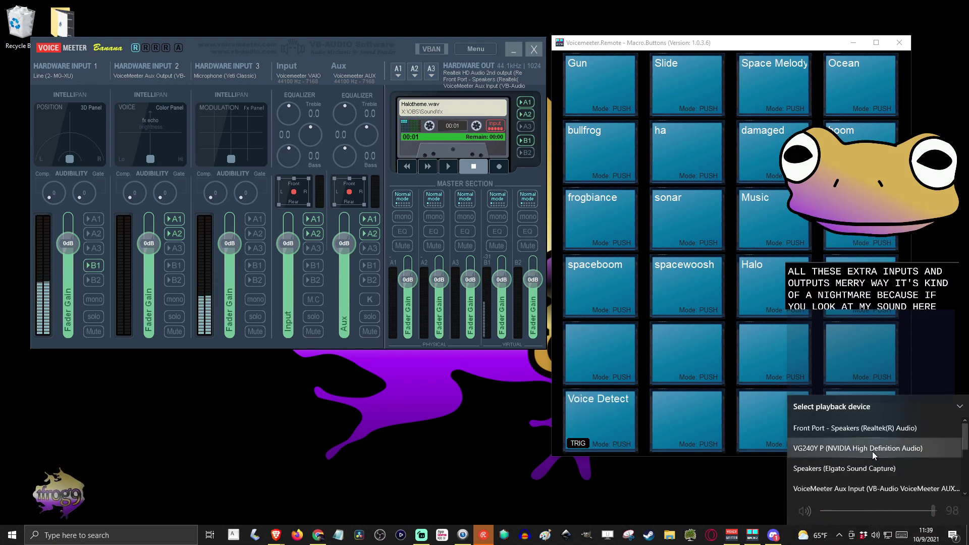
scroll(872, 452, down, 1)
scroll(868, 468, down, 2)
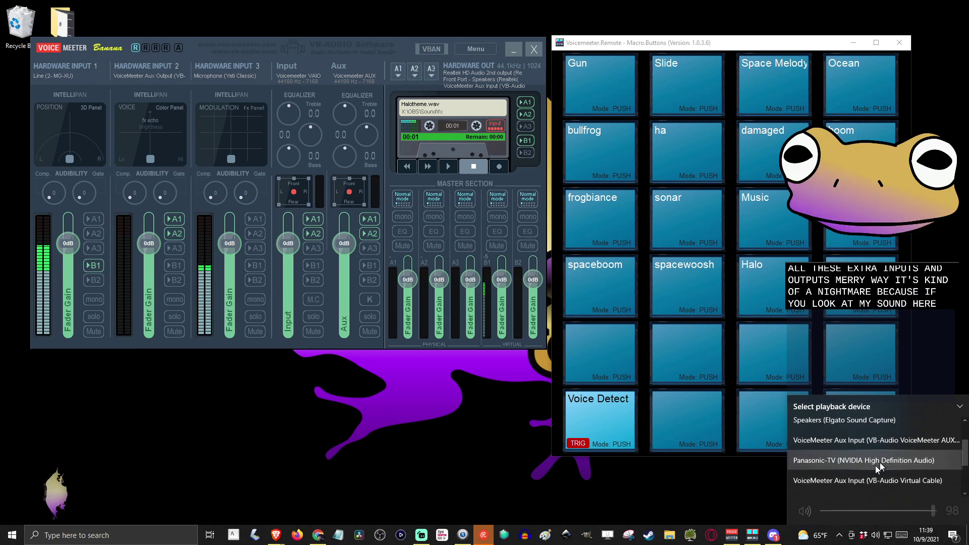
scroll(865, 474, down, 3)
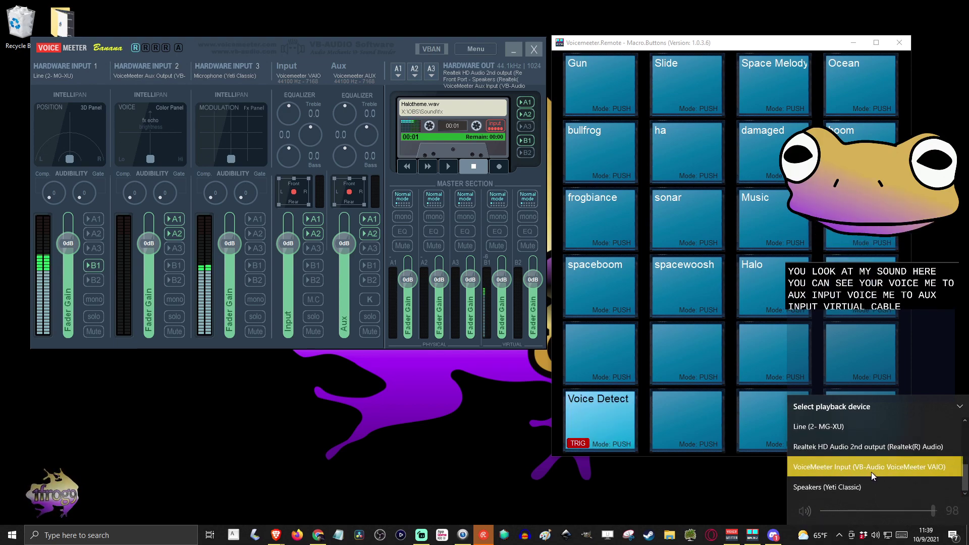
scroll(828, 489, up, 4)
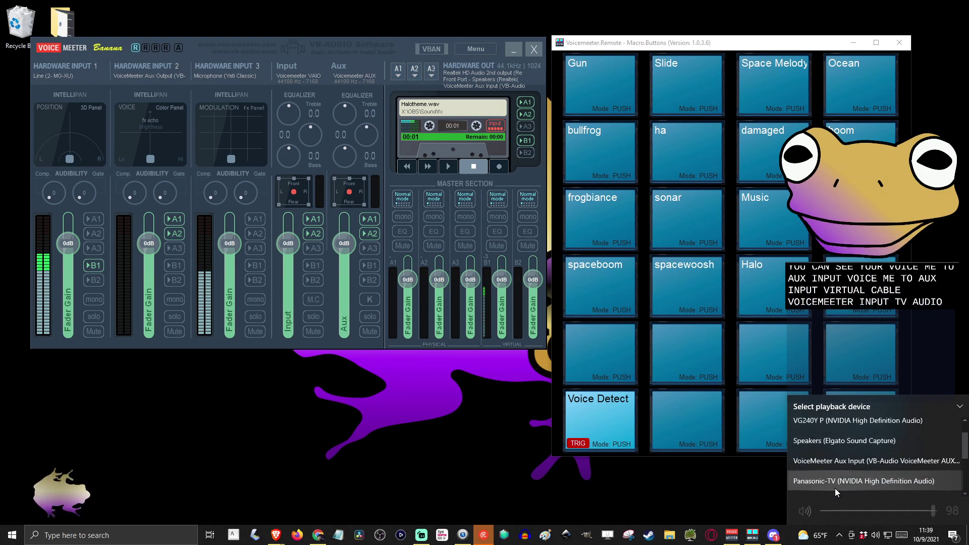
click(449, 459)
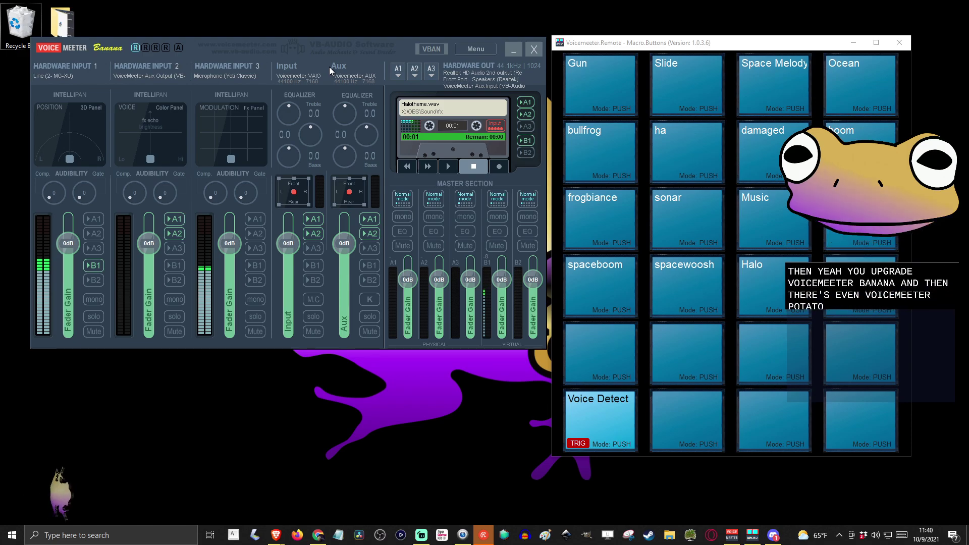
- Move the Voicemeeter Banana mixer to the top-left corner and play the Space Melody sound
drag(337, 50, 307, 41)
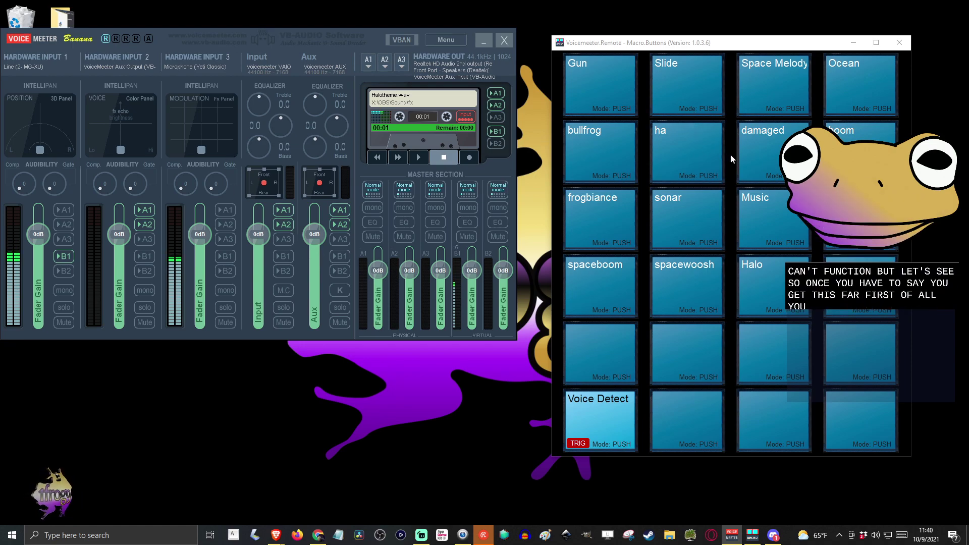
click(787, 80)
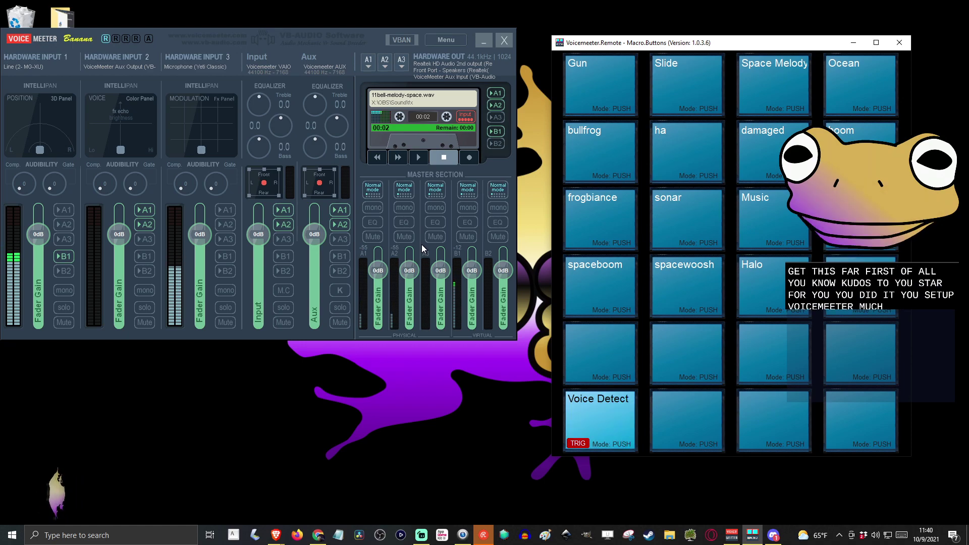
click(774, 536)
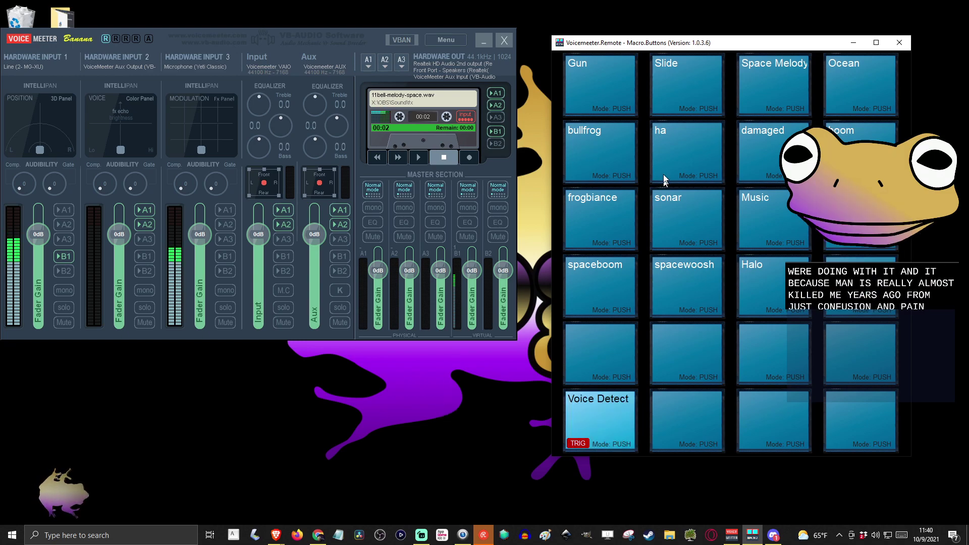
key(super)
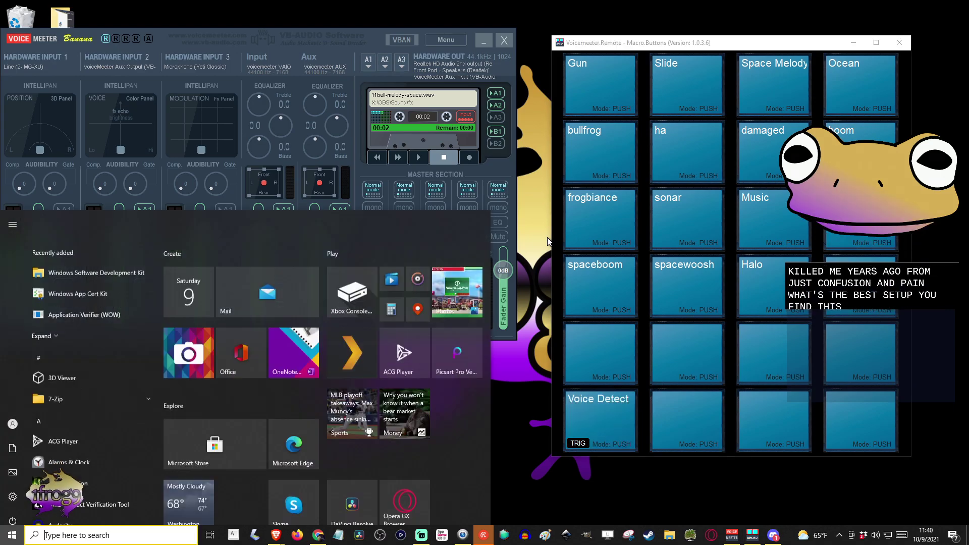
text(macr)
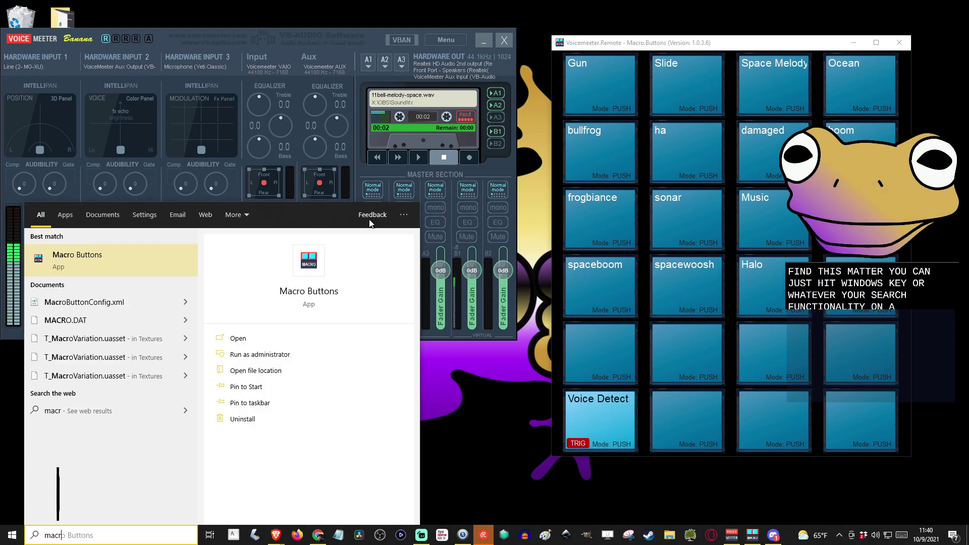
click(489, 381)
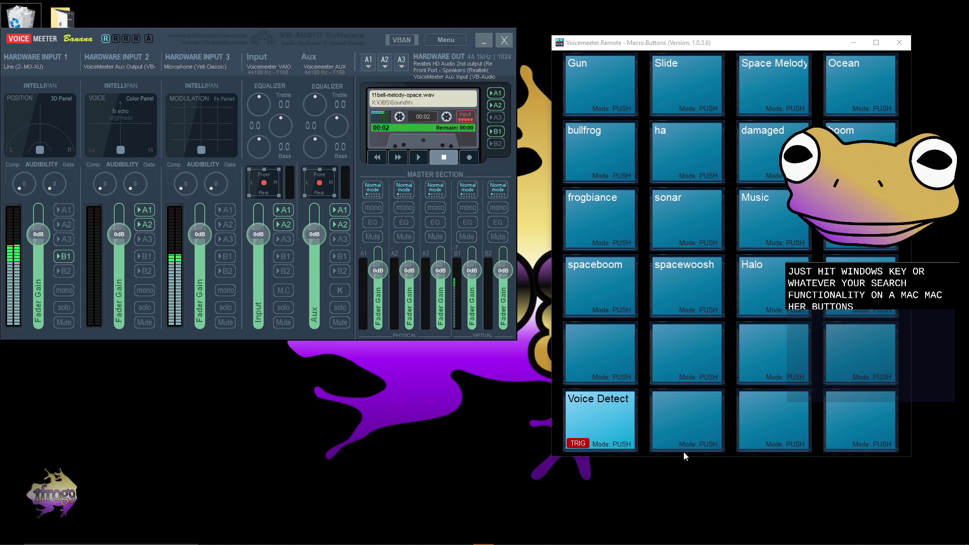
- Open the Voice Detect button's configuration and highlight its ALT+CTRL+N trigger-in and ALT+CTRL+M trigger-out keypresses
right_click(615, 423)
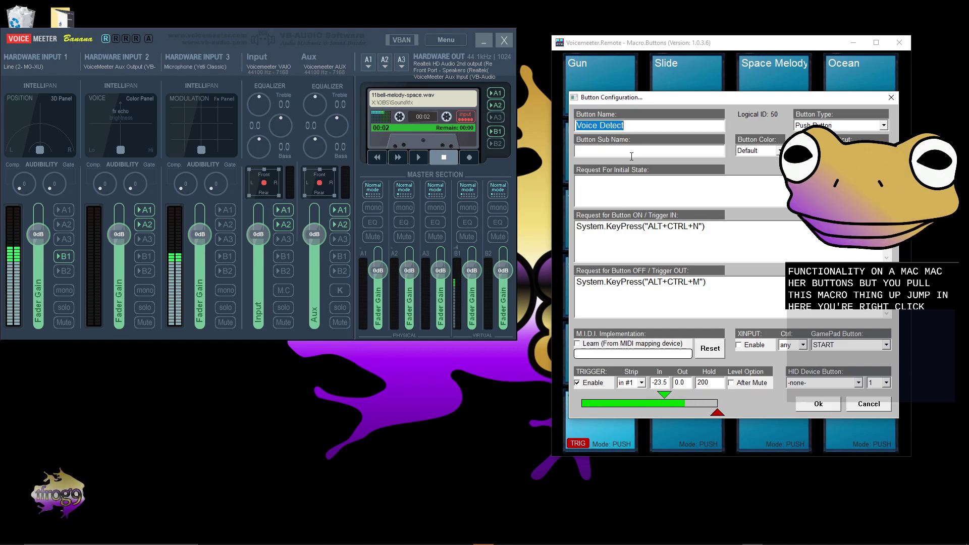
drag(707, 227, 576, 227)
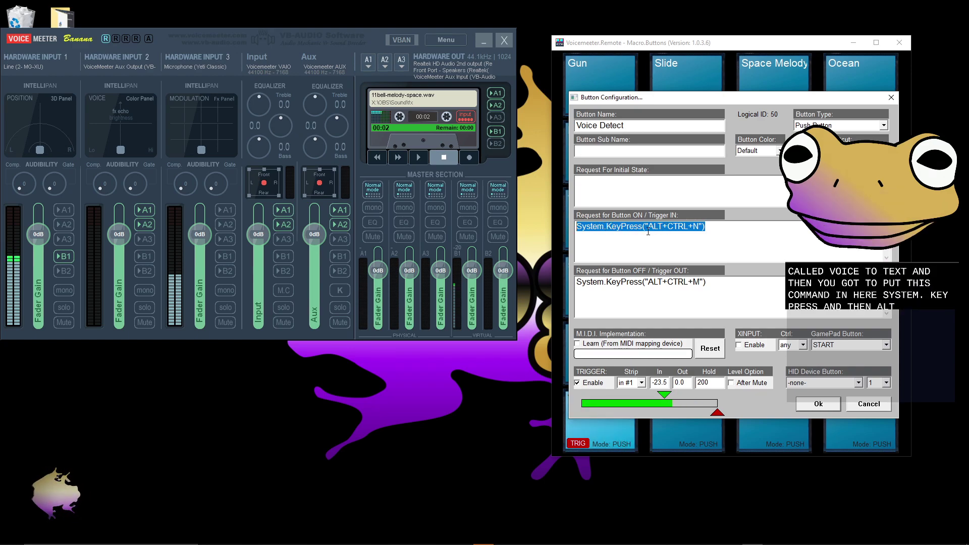
click(705, 236)
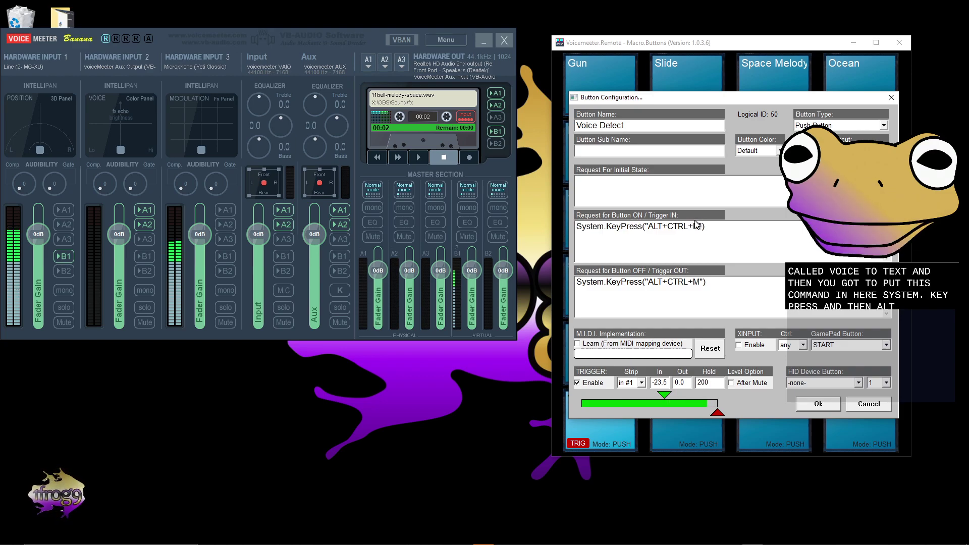
drag(701, 227, 647, 227)
drag(701, 282, 648, 281)
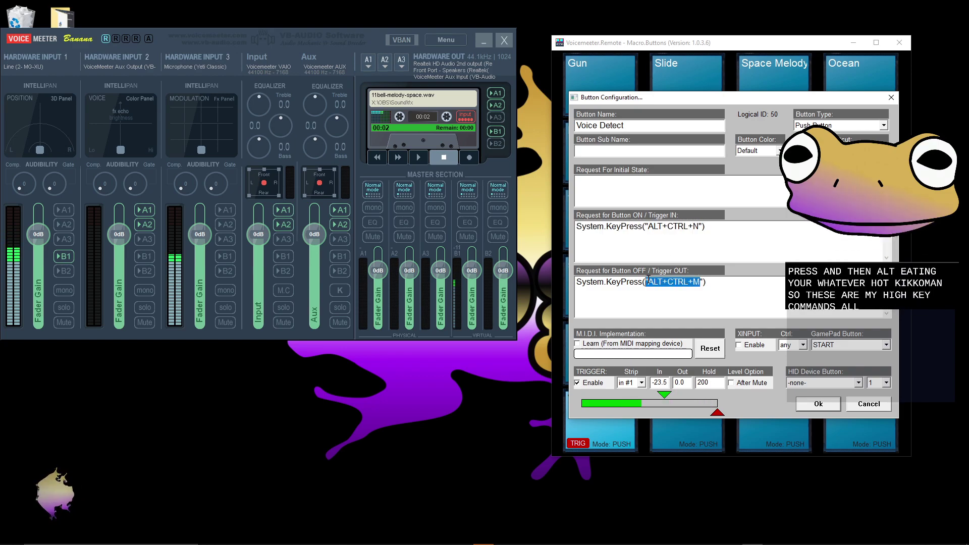
click(685, 226)
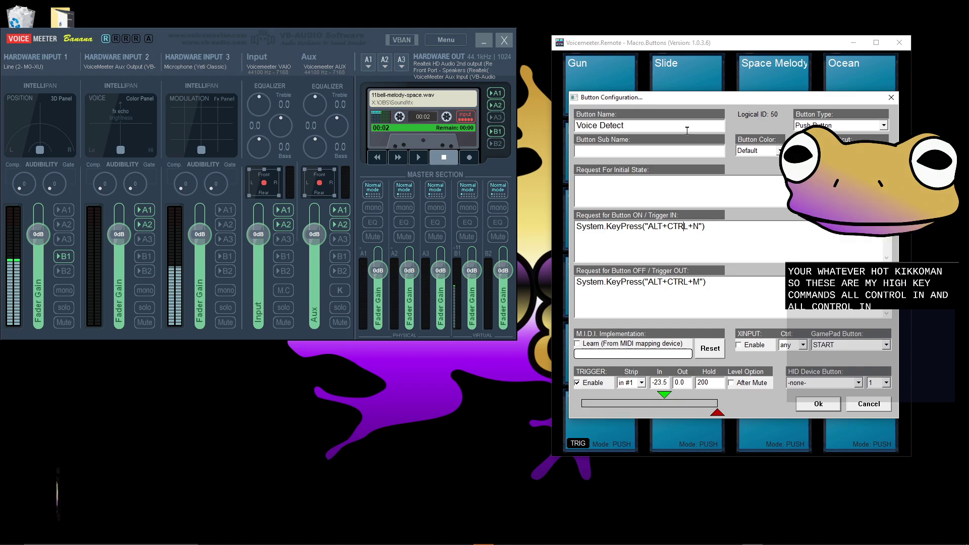
- Move the Button Configuration dialog aside, re-highlight both keypress commands, then bring up Streamlabs OBS
drag(680, 99, 264, 84)
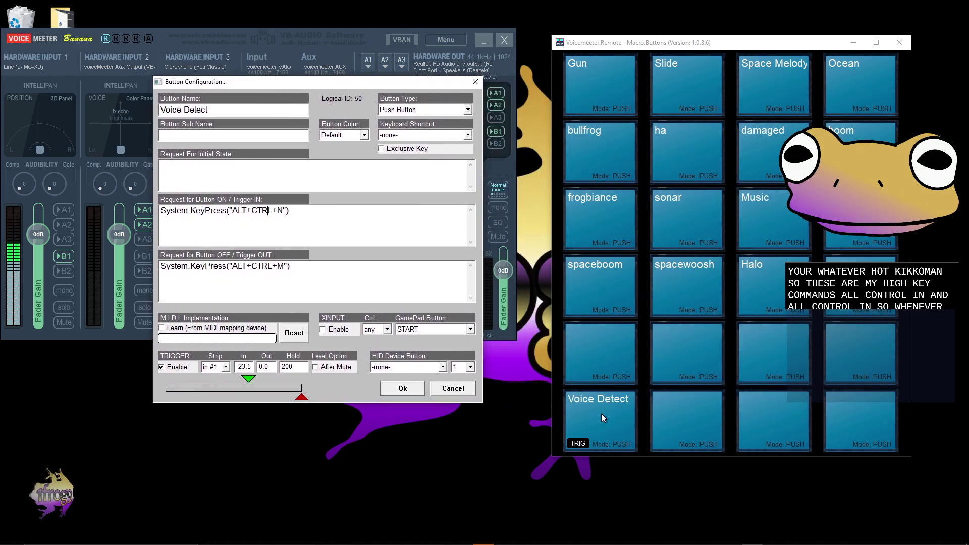
drag(290, 211, 192, 213)
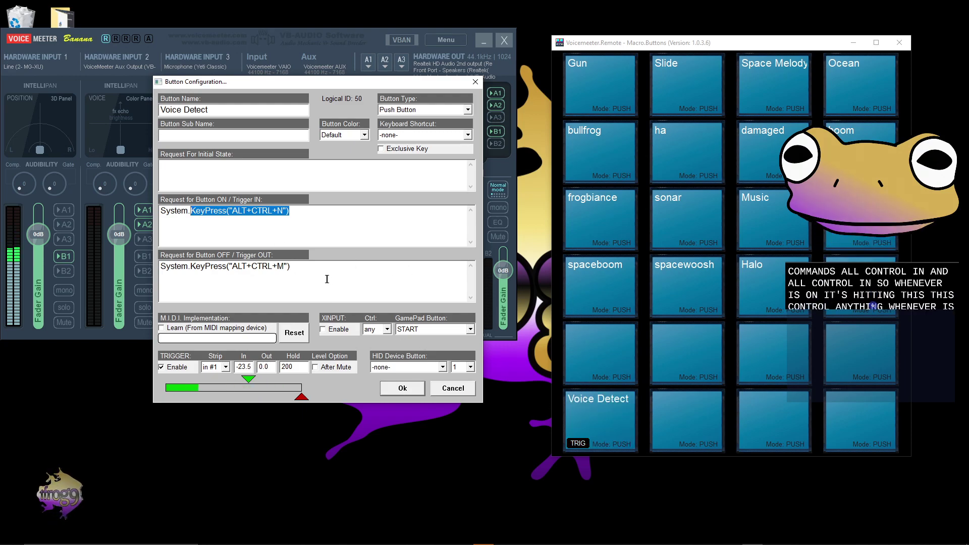
drag(327, 279, 214, 267)
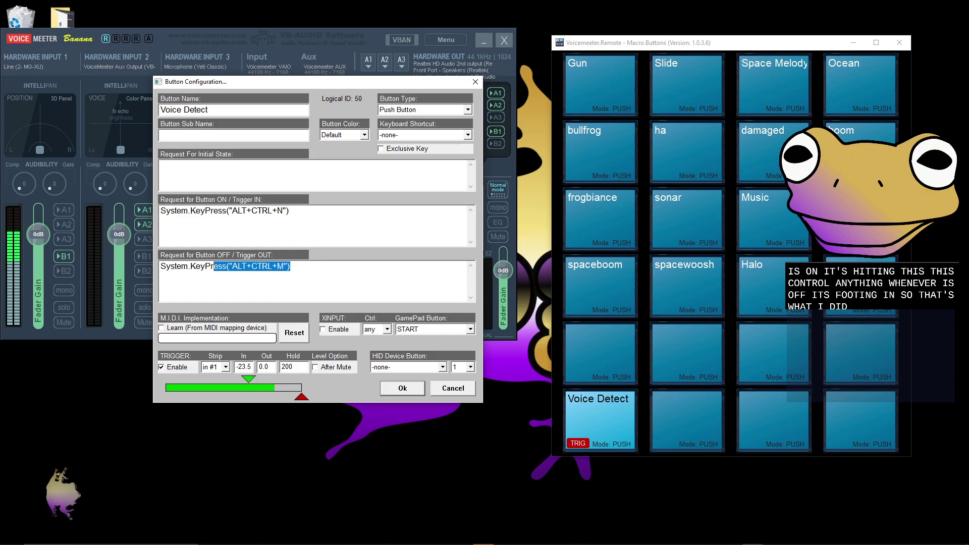
click(402, 539)
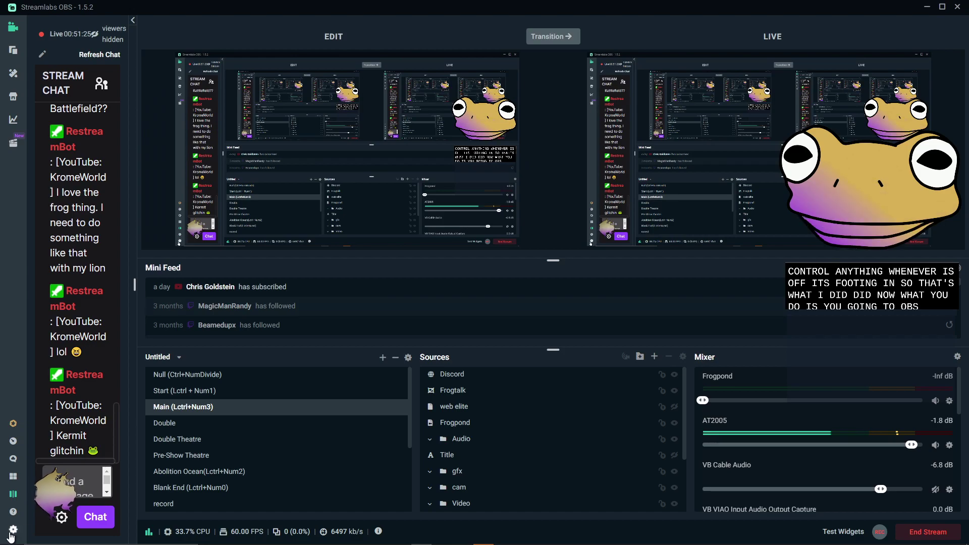
- View the Hotkeys settings in Streamlabs OBS and switch to the Frogtalk scene
click(11, 531)
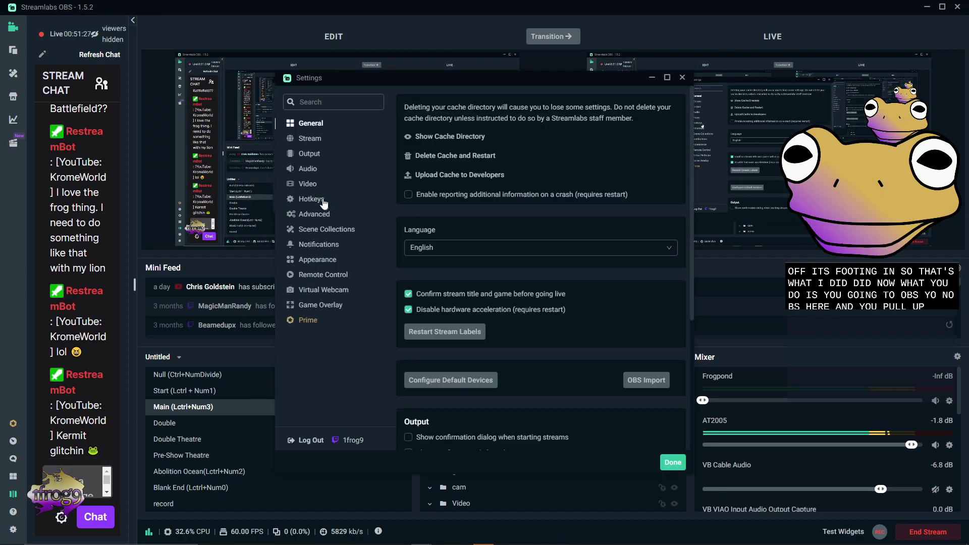
click(323, 201)
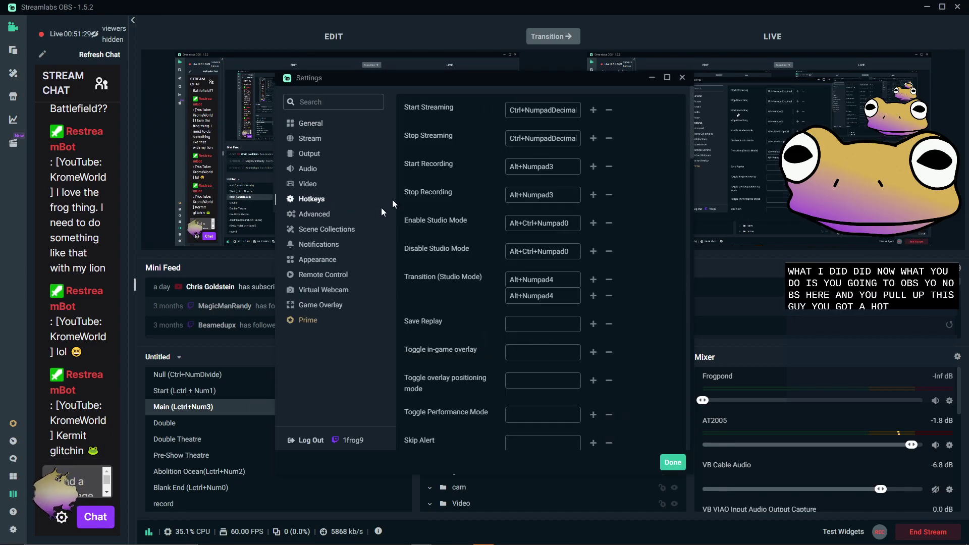
scroll(188, 461, down, 5)
click(175, 502)
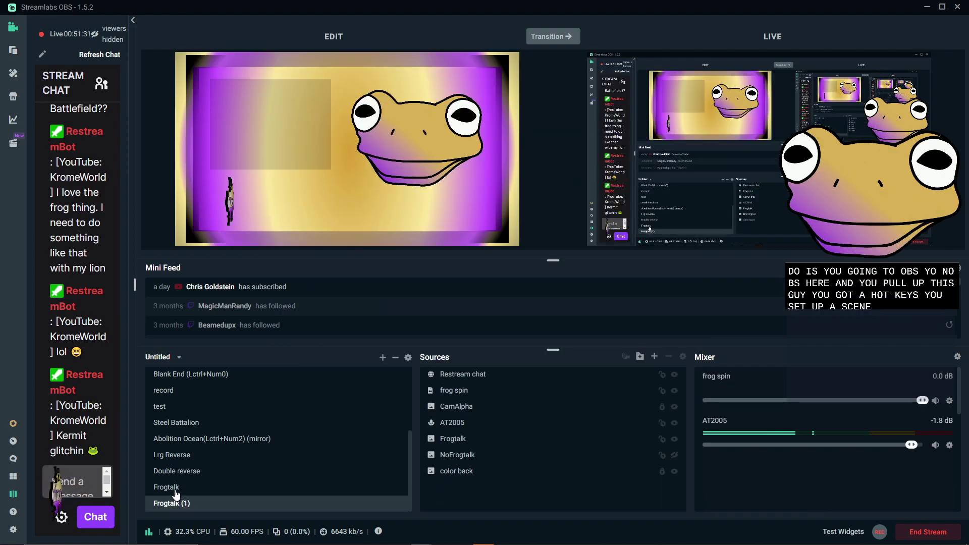
click(174, 487)
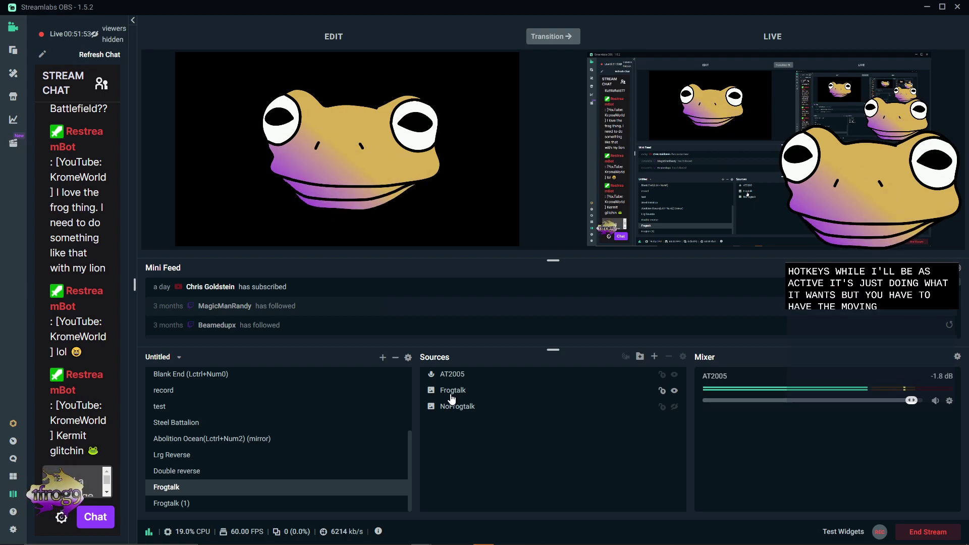
- Hide the Frogtalk image, make NoFrogtalk visible, select Frogtalk, then reopen Settings
click(675, 390)
click(675, 407)
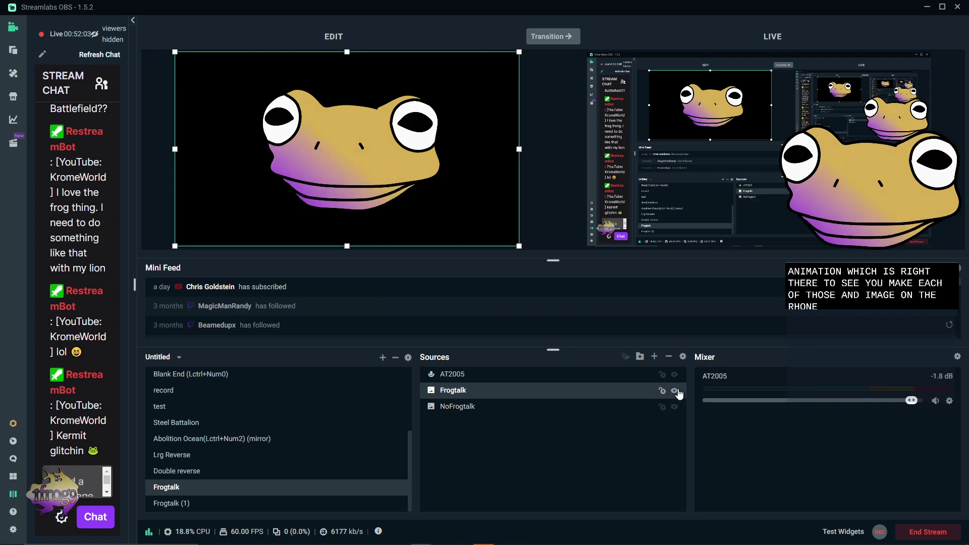
click(676, 392)
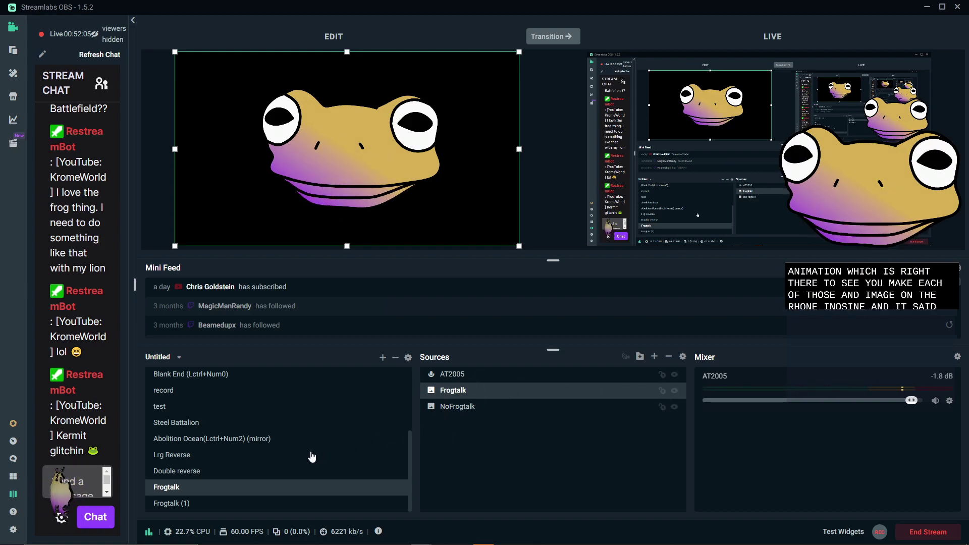
click(16, 528)
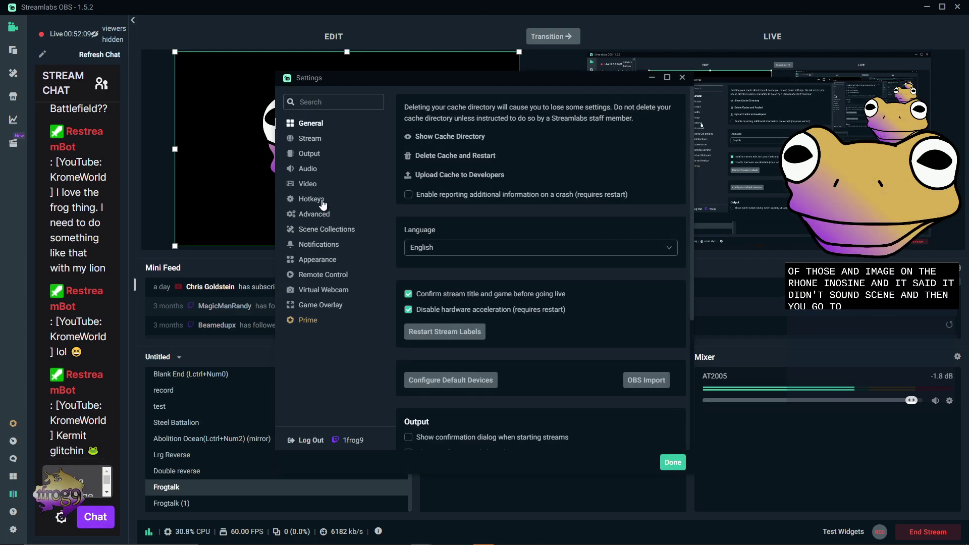
click(321, 199)
scroll(486, 296, down, 20)
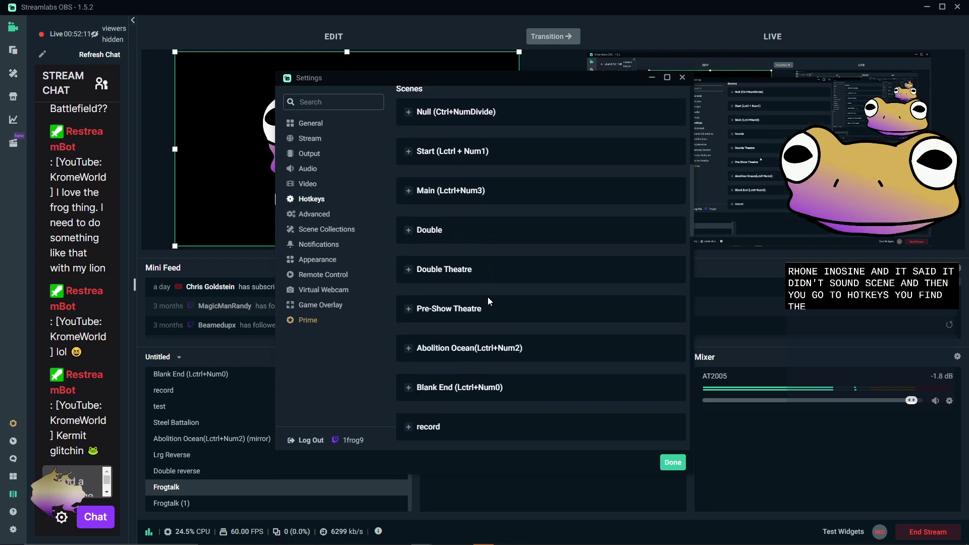
click(408, 247)
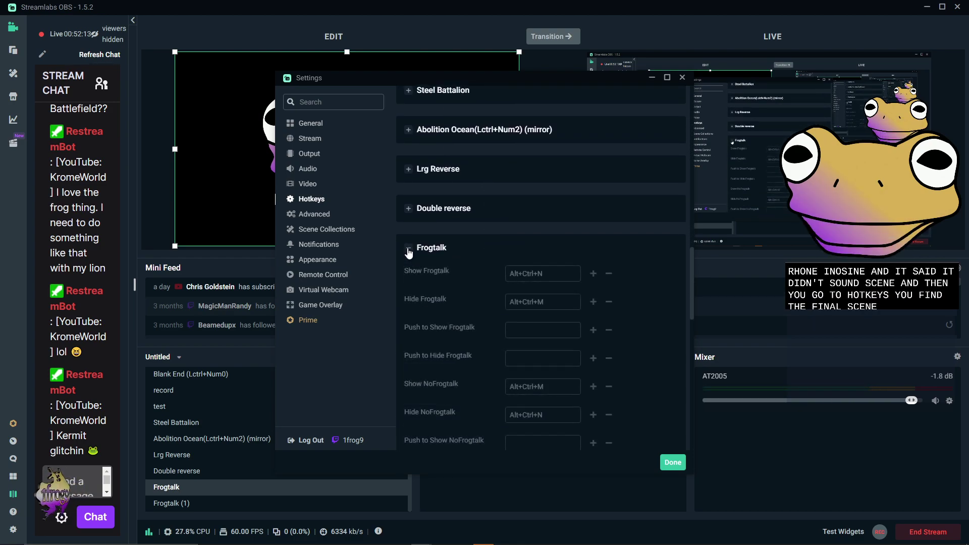
scroll(444, 202, down, 2)
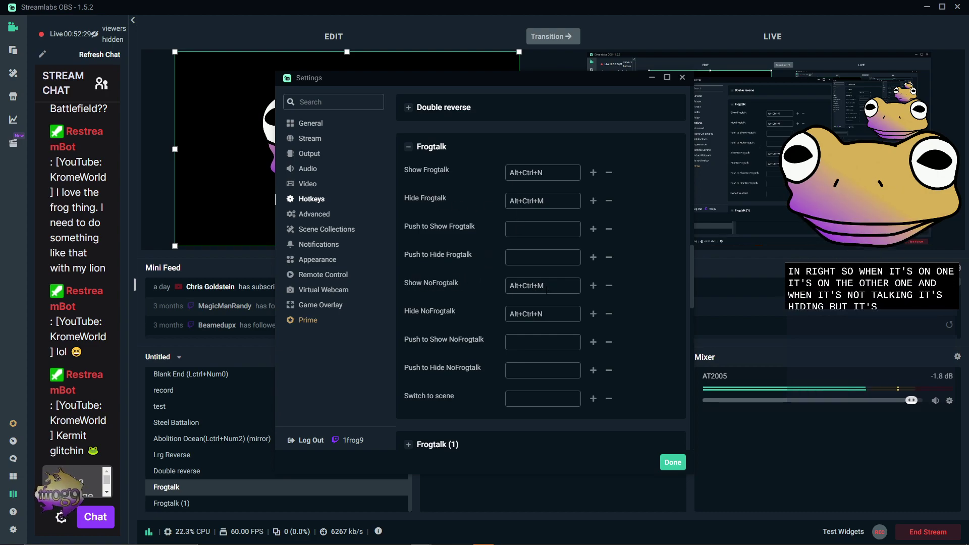
click(673, 463)
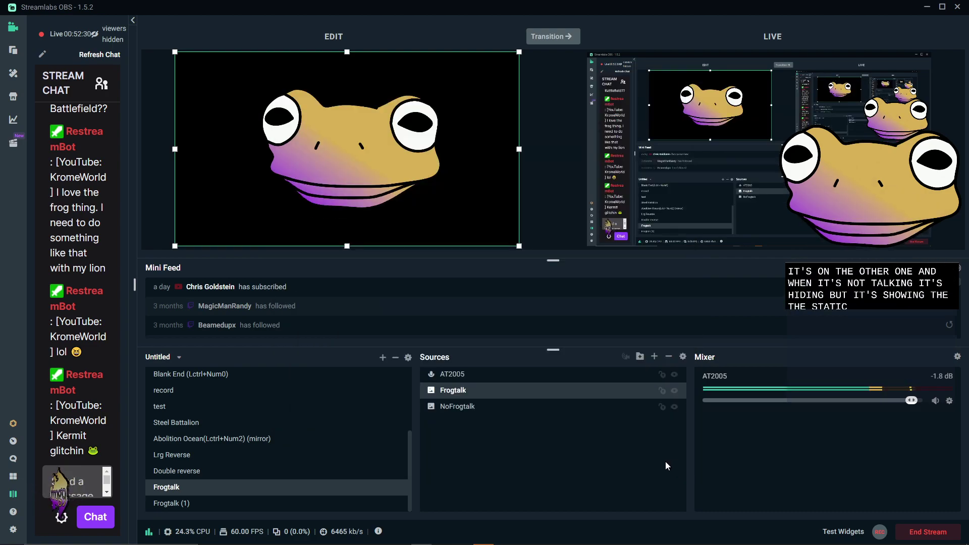
- Minimize Streamlabs OBS and dismiss the Voice Detect Button Configuration dialog with Escape
click(927, 9)
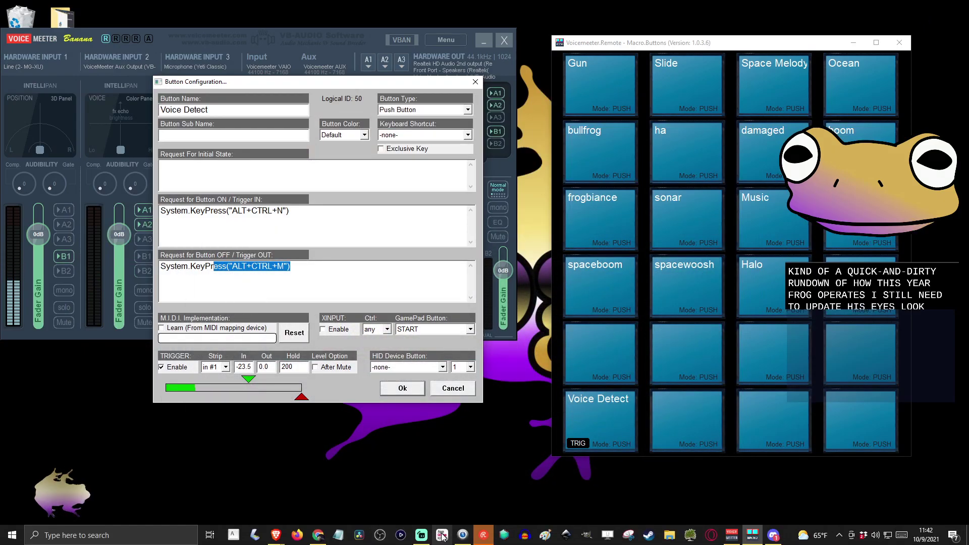
click(421, 535)
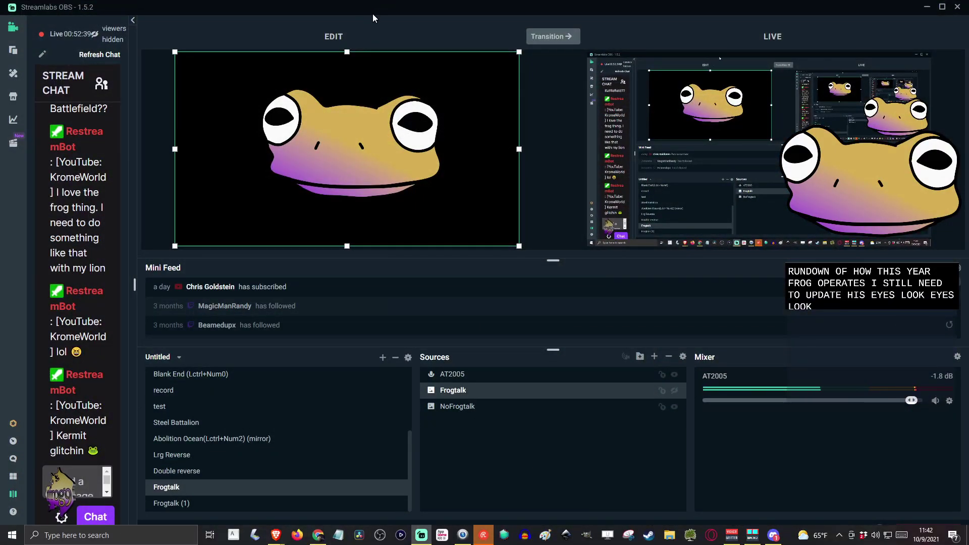
click(421, 535)
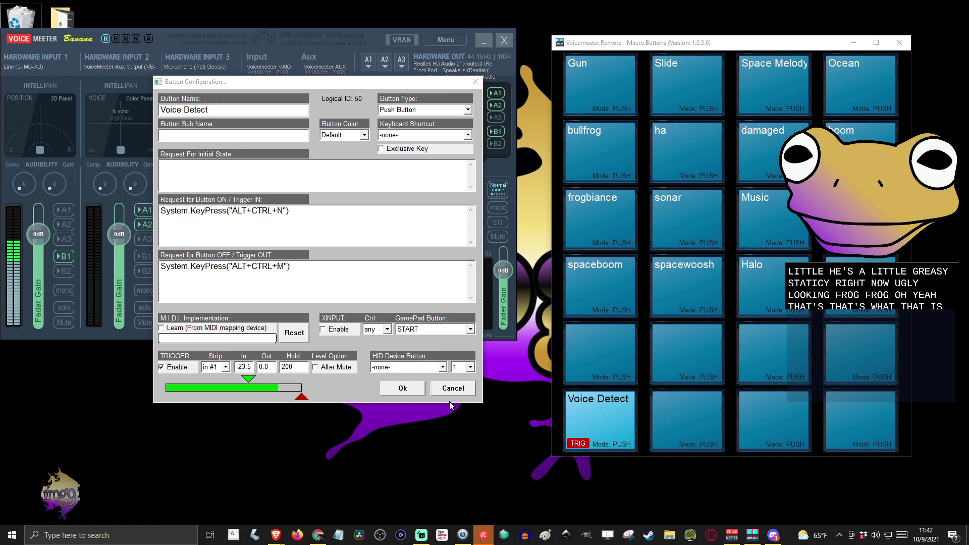
key(Escape)
- Inspect the spaceboom pad's Recorder.Load command, cancel its configuration, and play the Halo sound
right_click(597, 281)
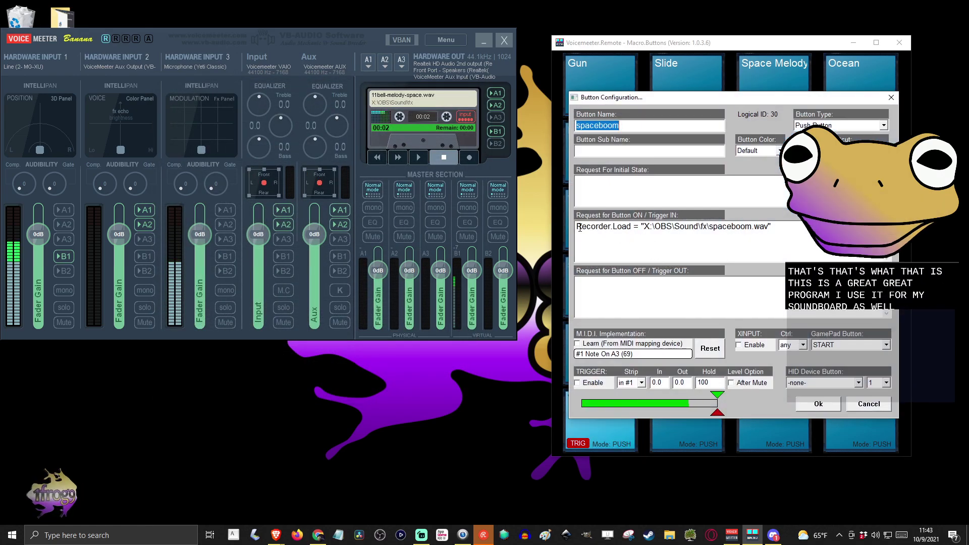
drag(577, 226, 768, 227)
click(874, 405)
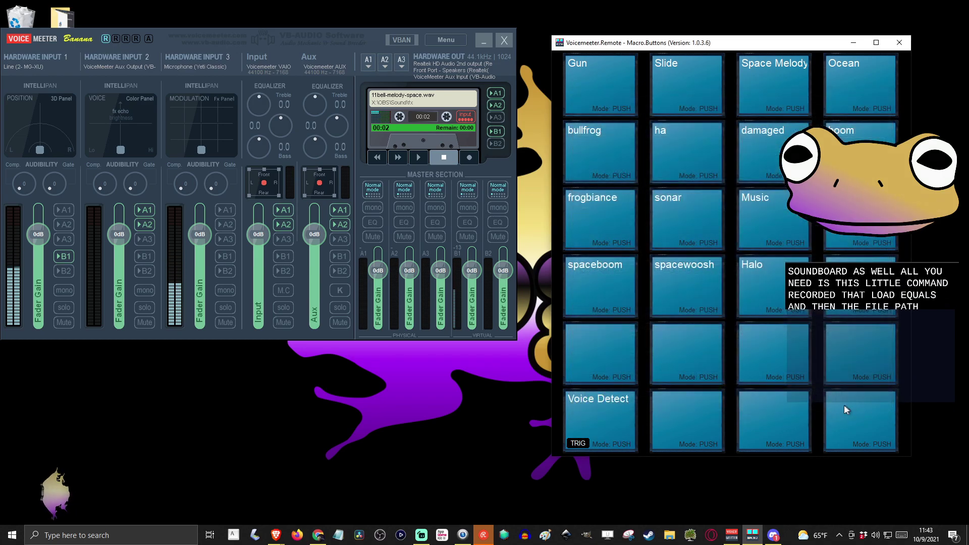
click(758, 280)
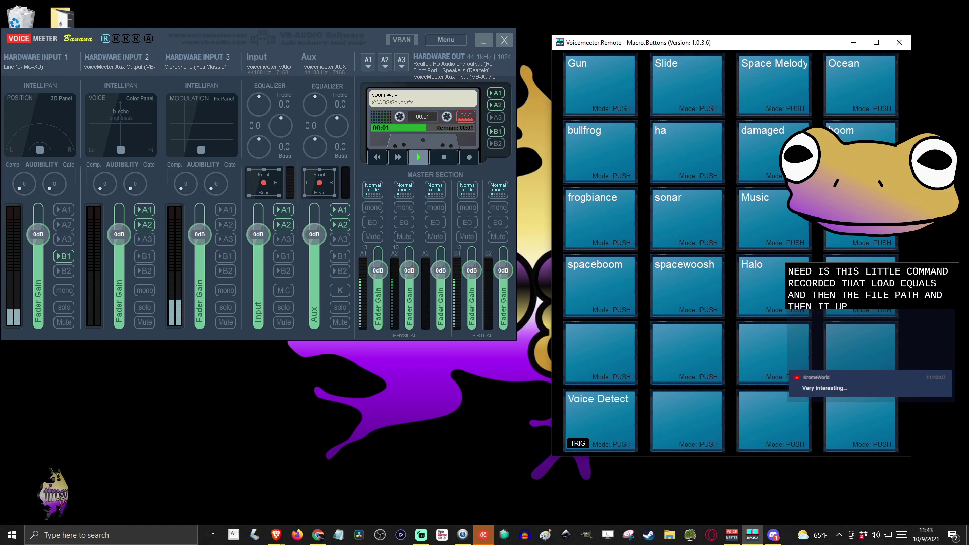
- Play the Ocean pad so the recorder plays AOcean.wav
click(859, 91)
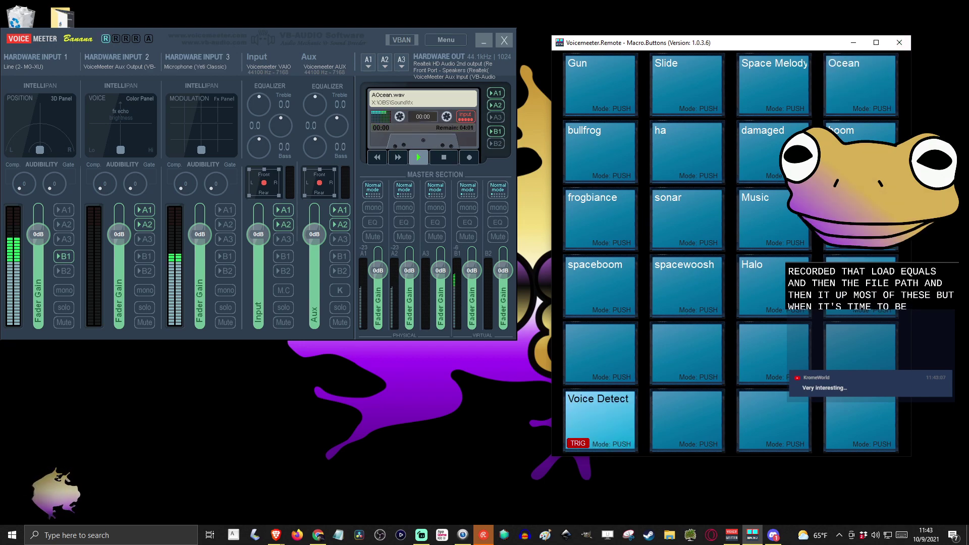